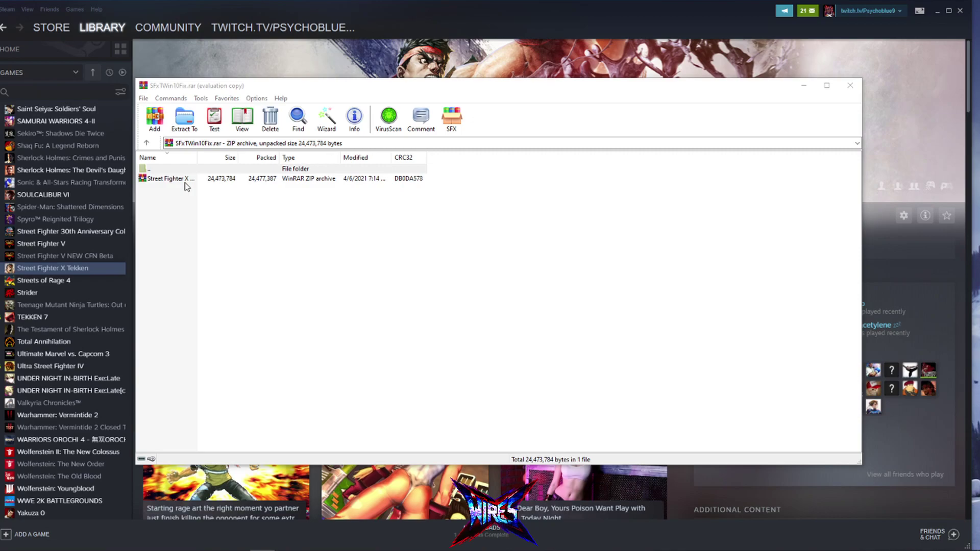
Run the setup inside the nested Online Patch.zip from WinRAR, keeping English as the language
left_click(184, 182)
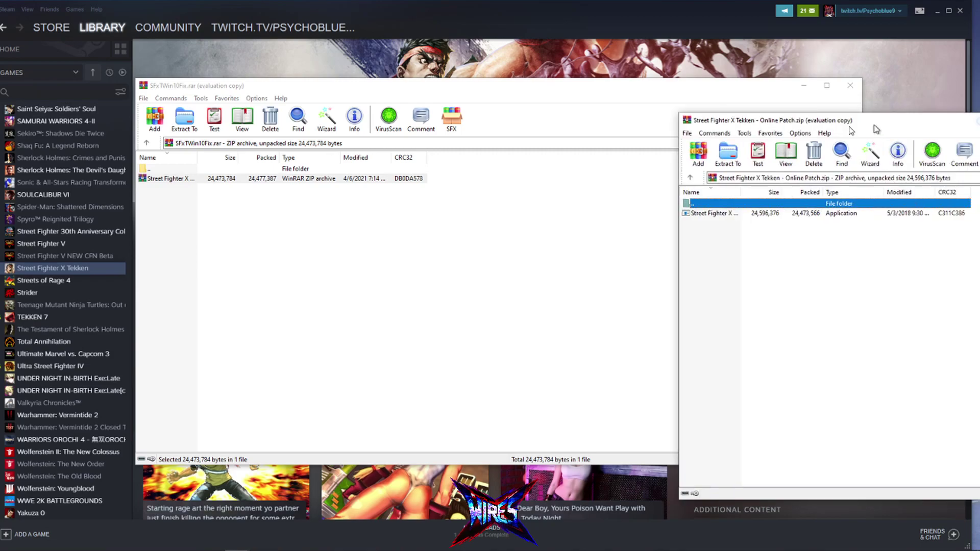
left_click_drag(887, 102, 304, 102)
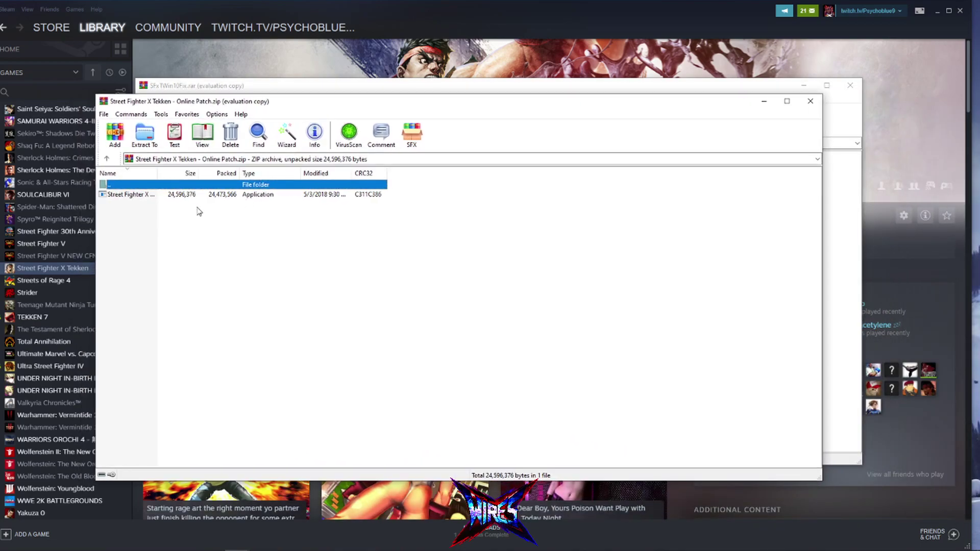
left_click(132, 200)
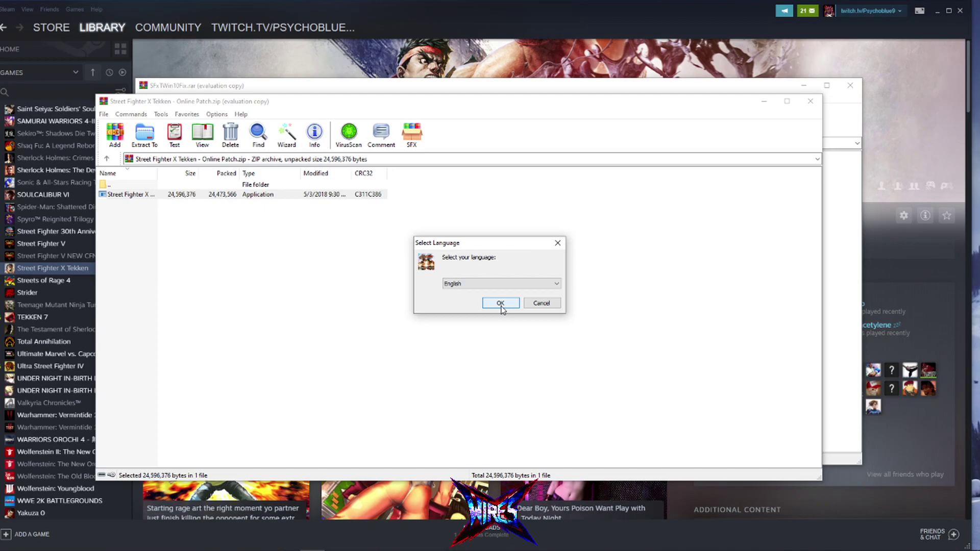
left_click(502, 307)
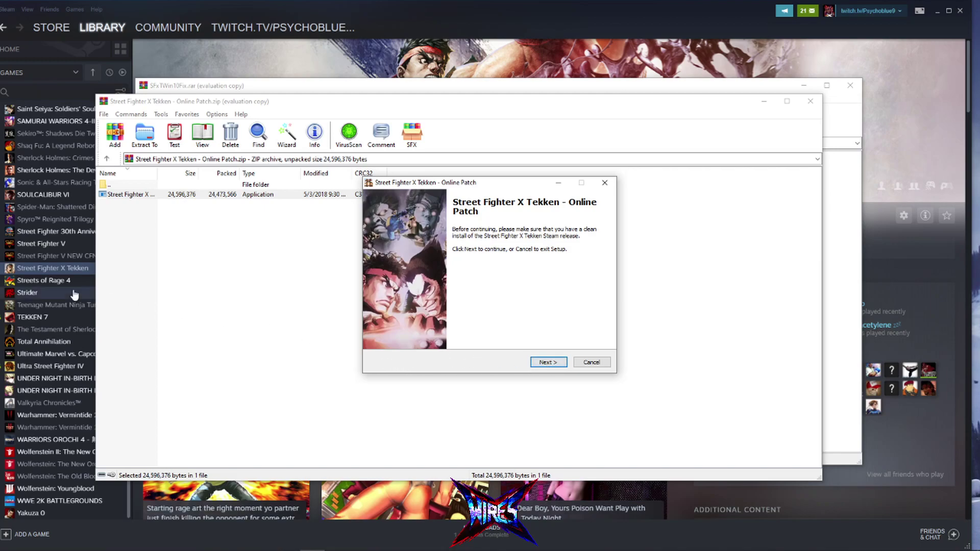
Reinstall Street Fighter X Tekken to I:\SteamLibrary, declining to create a new library on drive E:
left_click(61, 270)
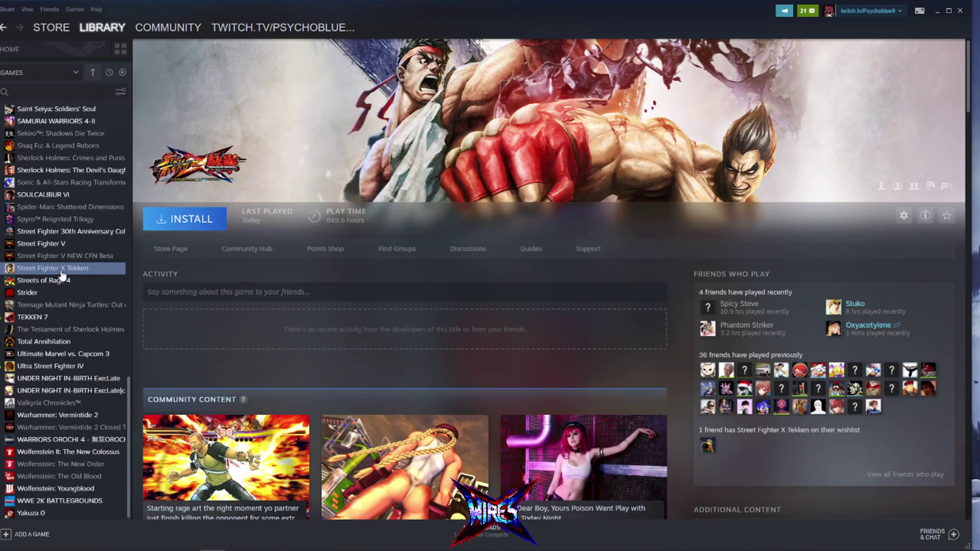
left_click(153, 224)
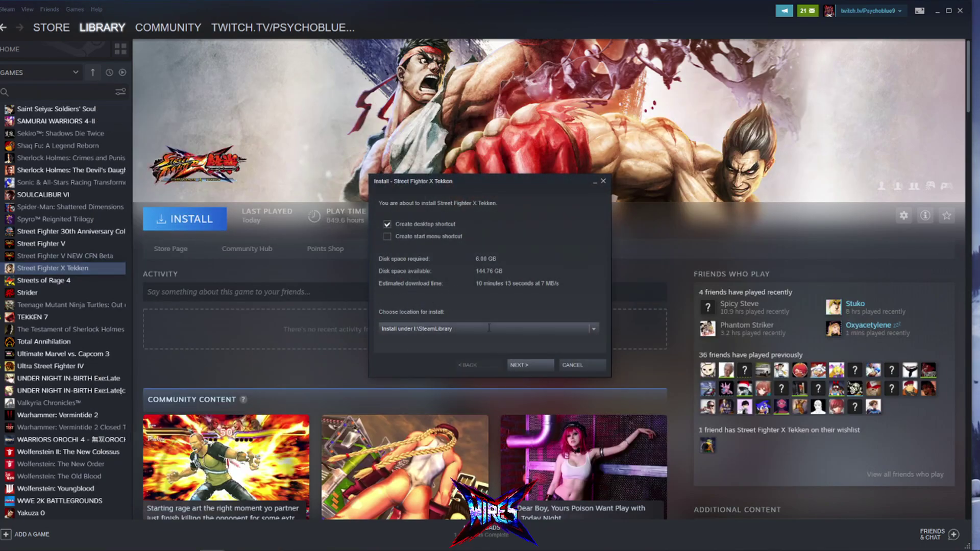
left_click(593, 330)
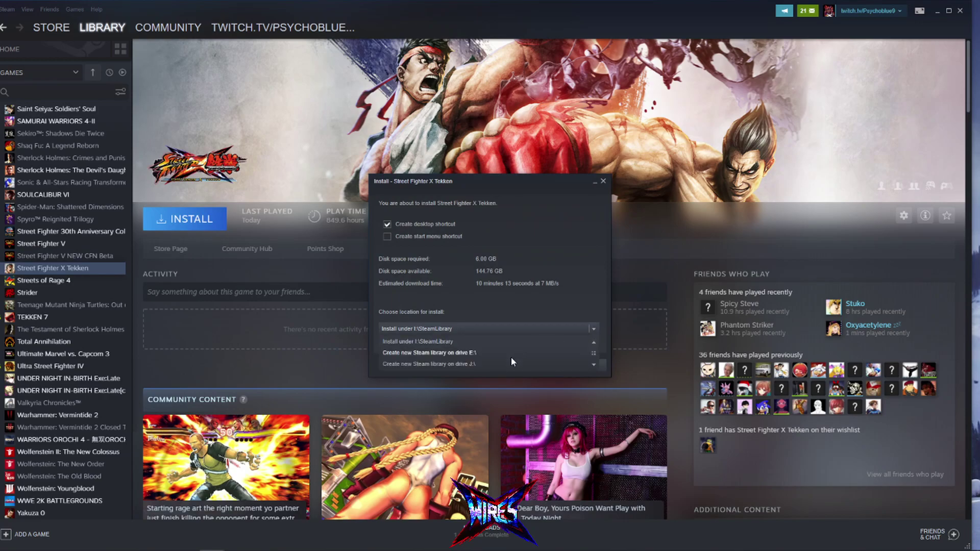
left_click(491, 342)
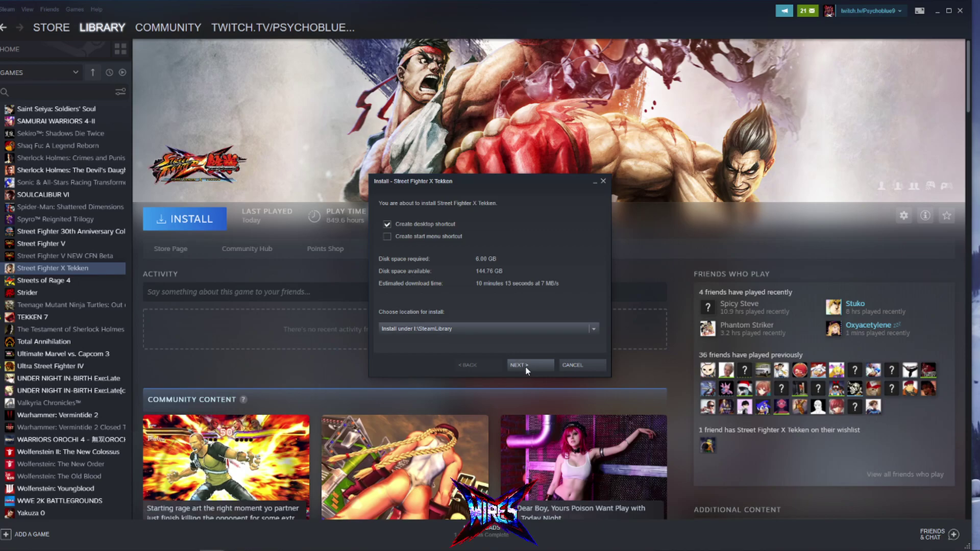
left_click(593, 330)
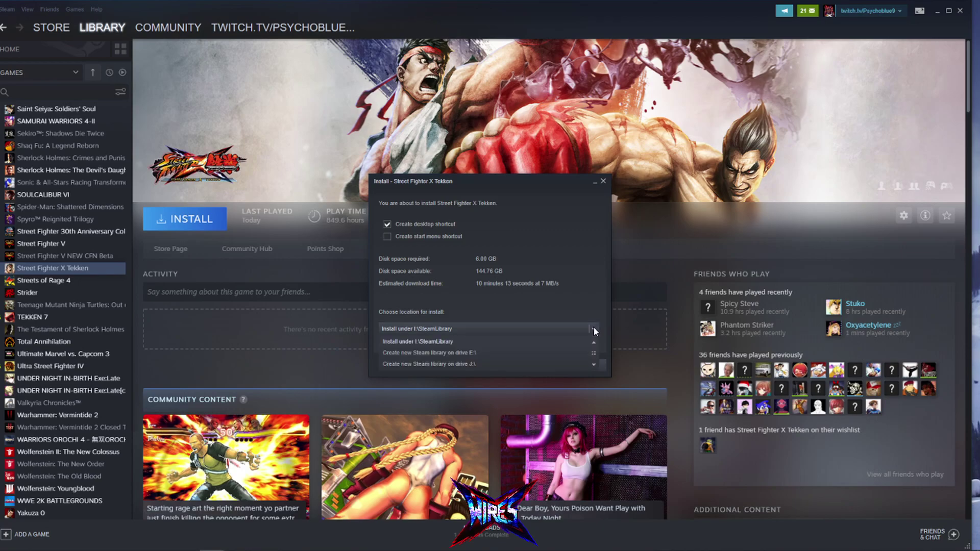
left_click(544, 353)
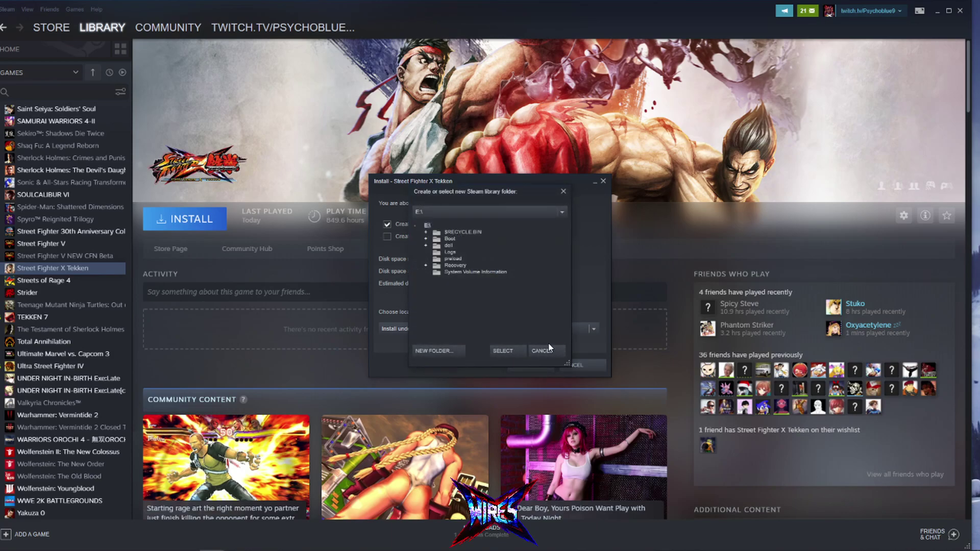
left_click(544, 352)
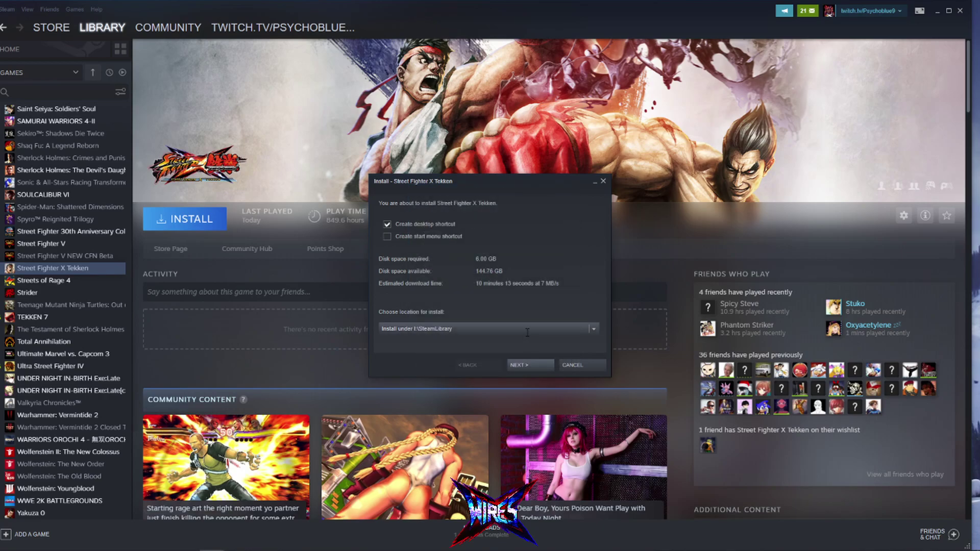
left_click(526, 365)
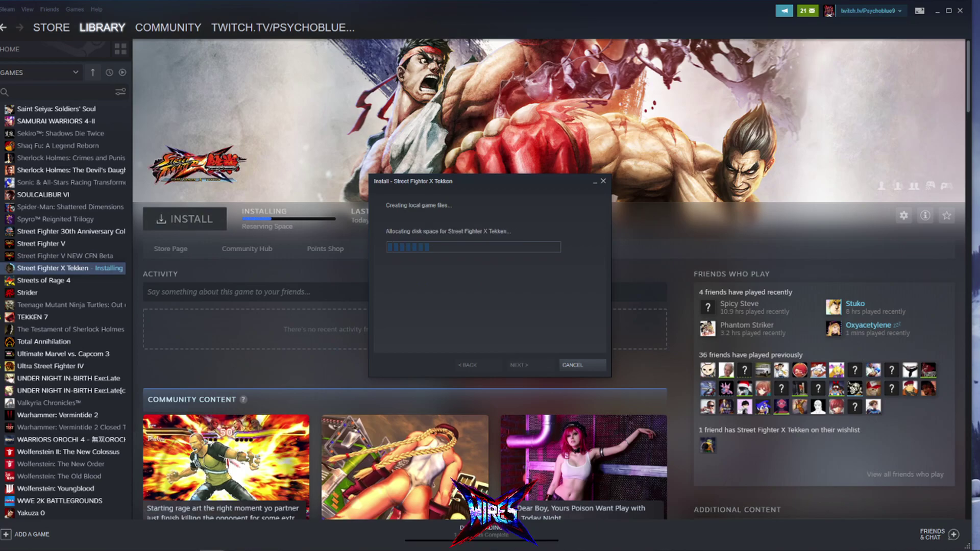
left_click_drag(469, 178, 482, 289)
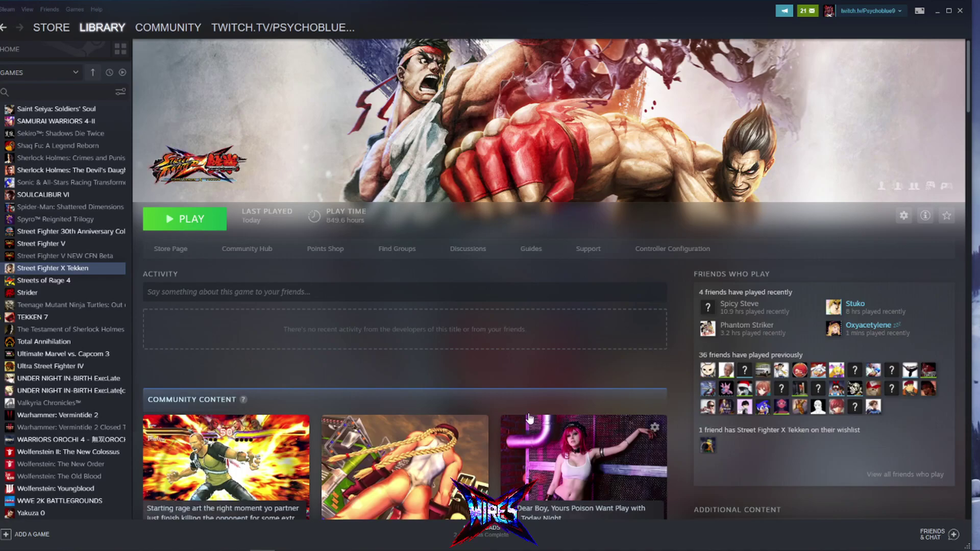
Move the patch setup past its welcome page and dismiss the missing-path warning
left_click(306, 543)
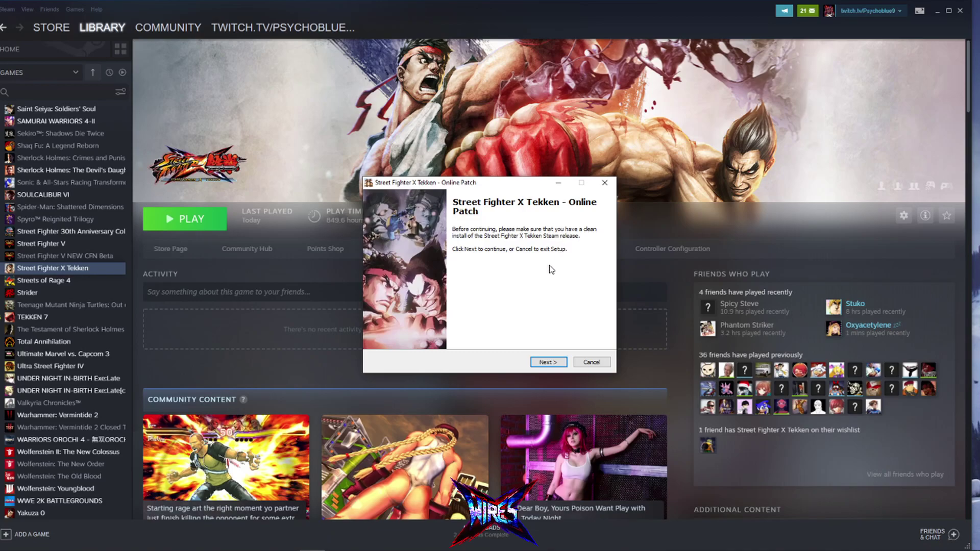
left_click(548, 364)
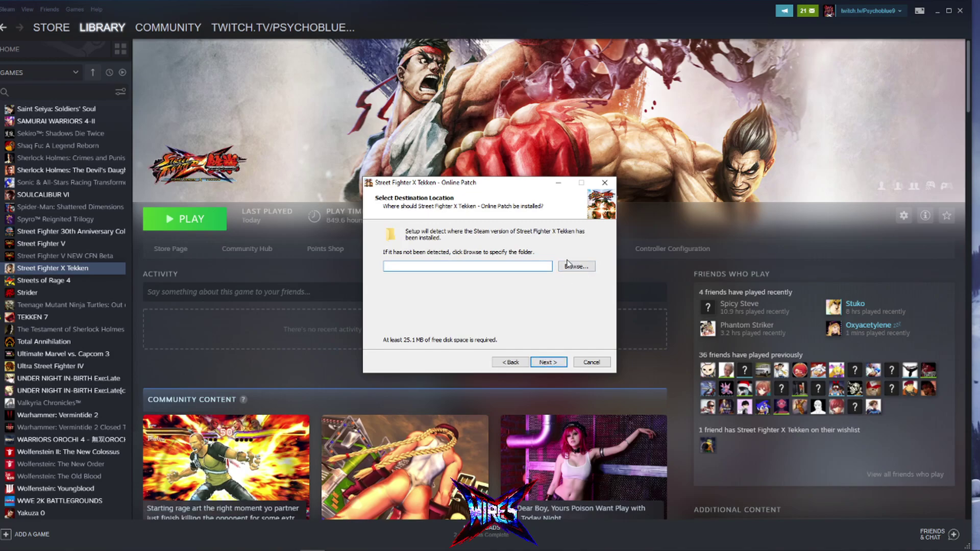
left_click(582, 270)
left_click(551, 362)
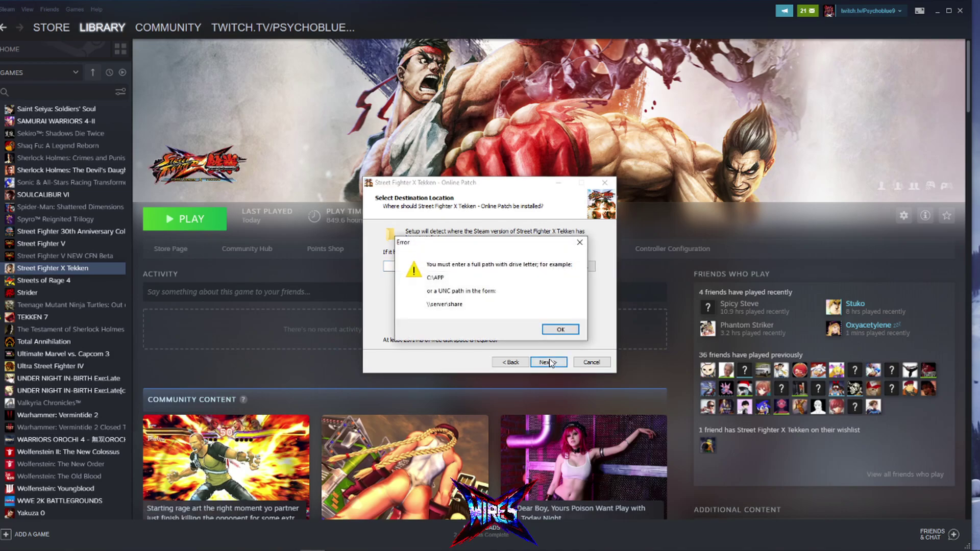
left_click(562, 331)
Browse to I:\SteamLibrary\steamapps\common\Street Fighter X Tekken as the patch destination
left_click(575, 267)
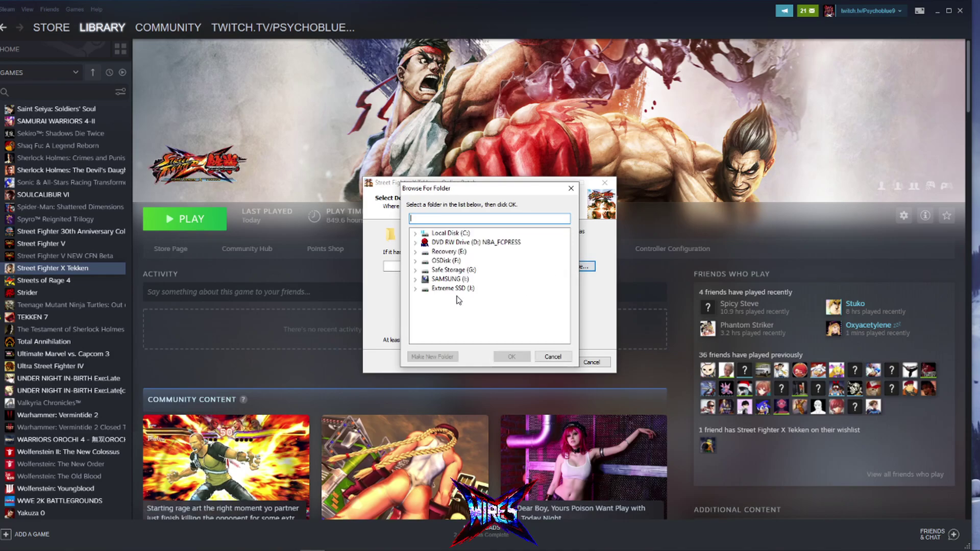
left_click(445, 279)
double_click(445, 280)
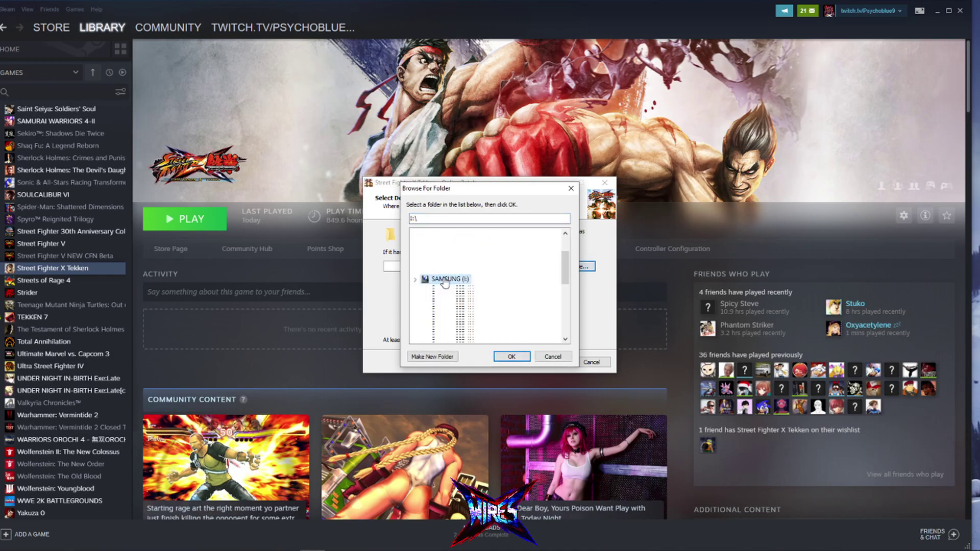
scroll(446, 280, "down", 10)
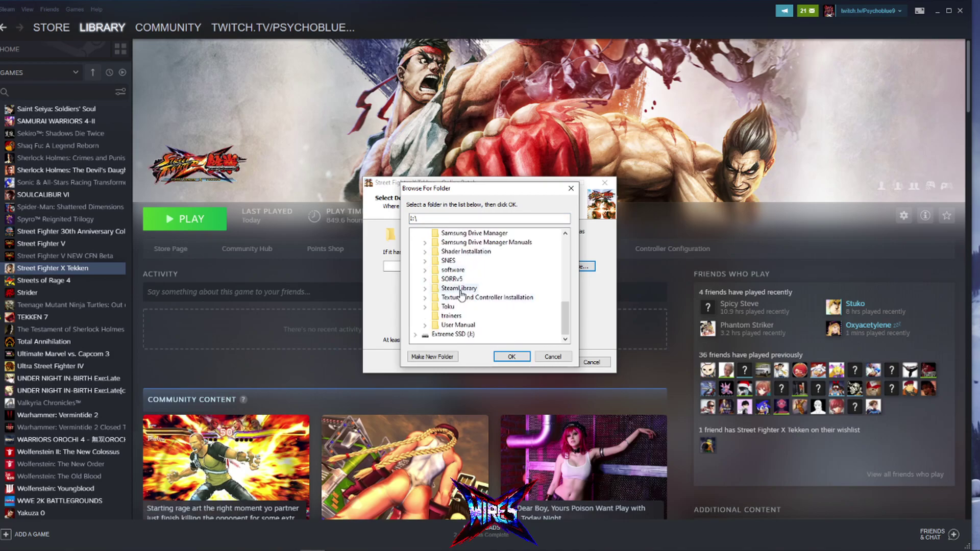
double_click(459, 288)
double_click(459, 307)
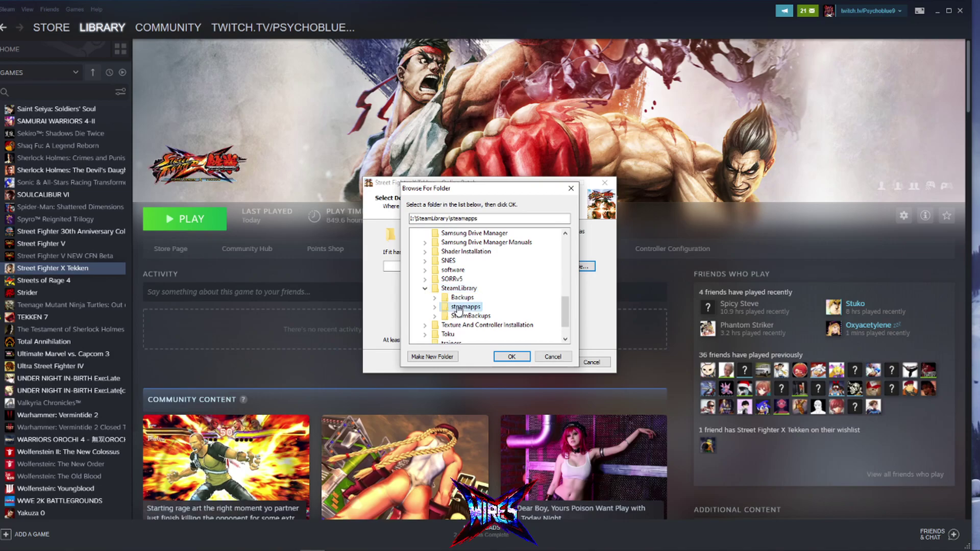
double_click(457, 299)
scroll(465, 294, "down", 10)
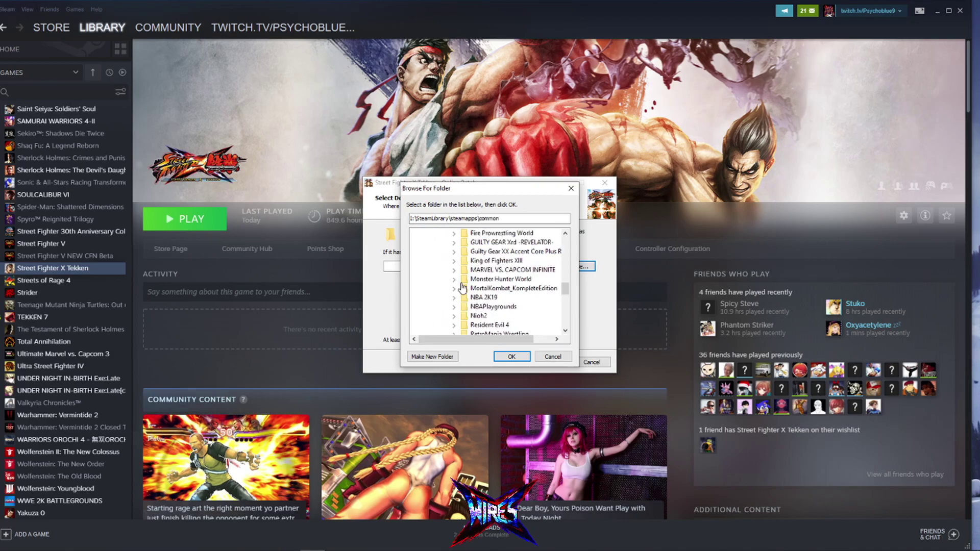
scroll(465, 291, "up", 4)
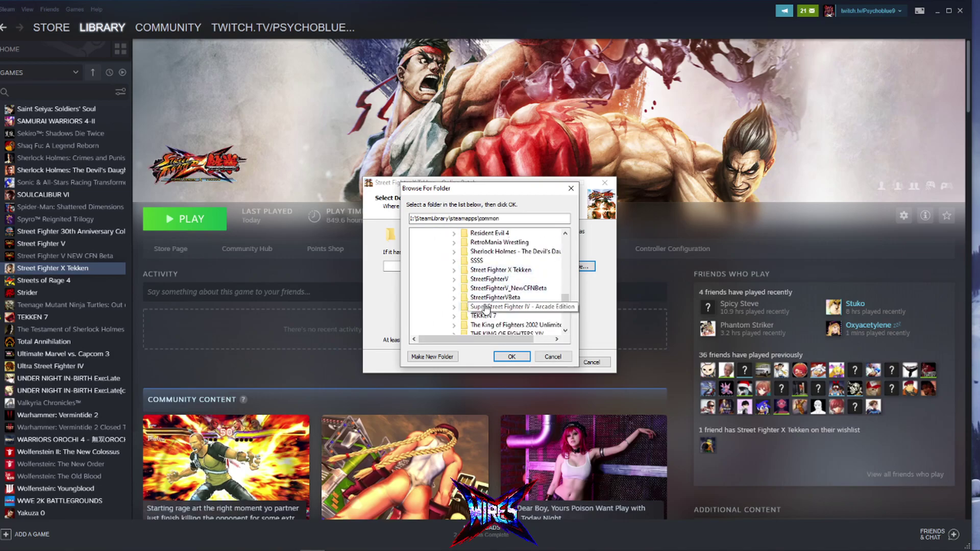
left_click(475, 271)
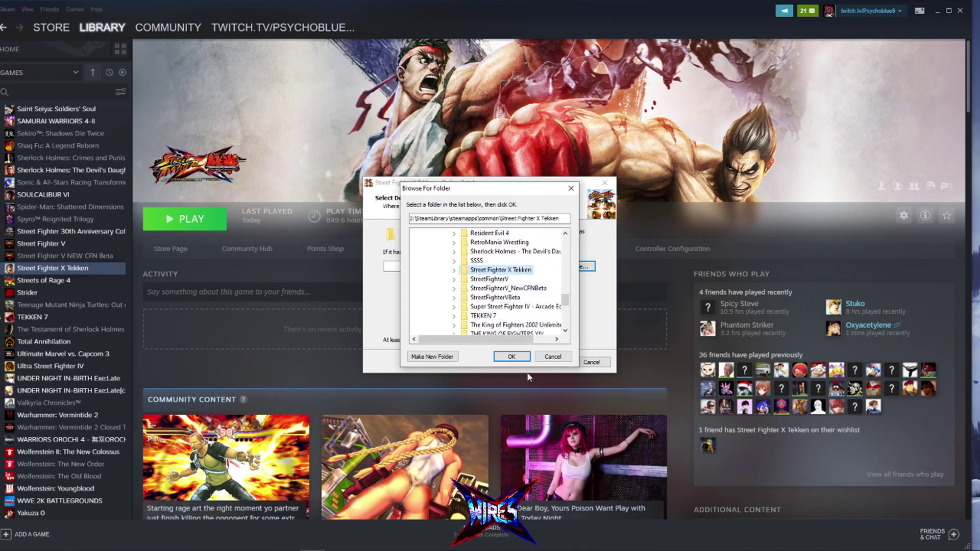
left_click(512, 358)
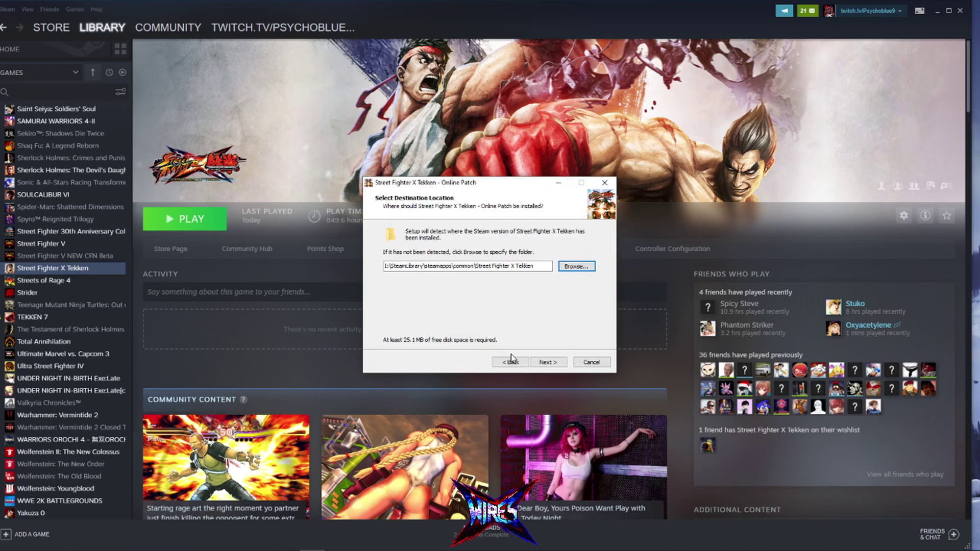
Install the Online Patch, close the finished setup, and bring Microsoft Store forward
left_click(545, 362)
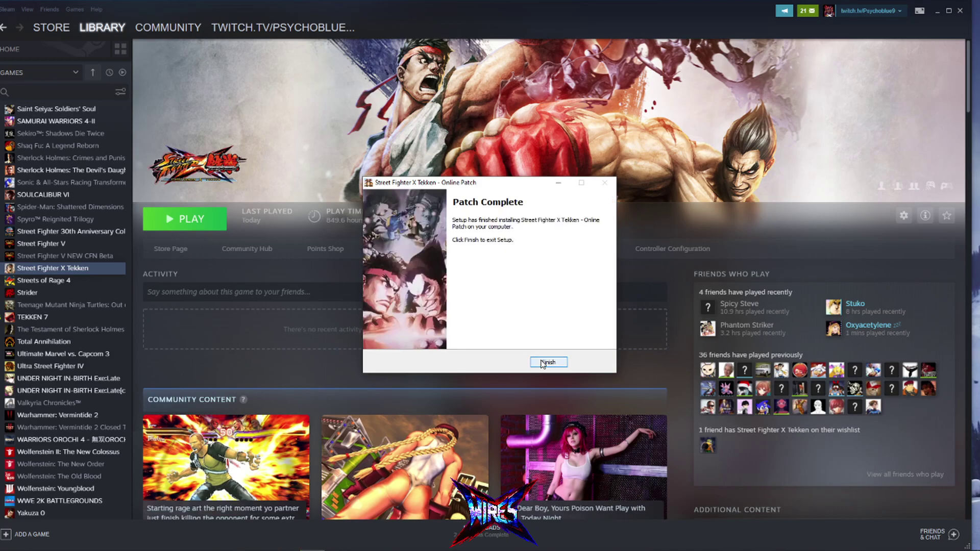
left_click(542, 363)
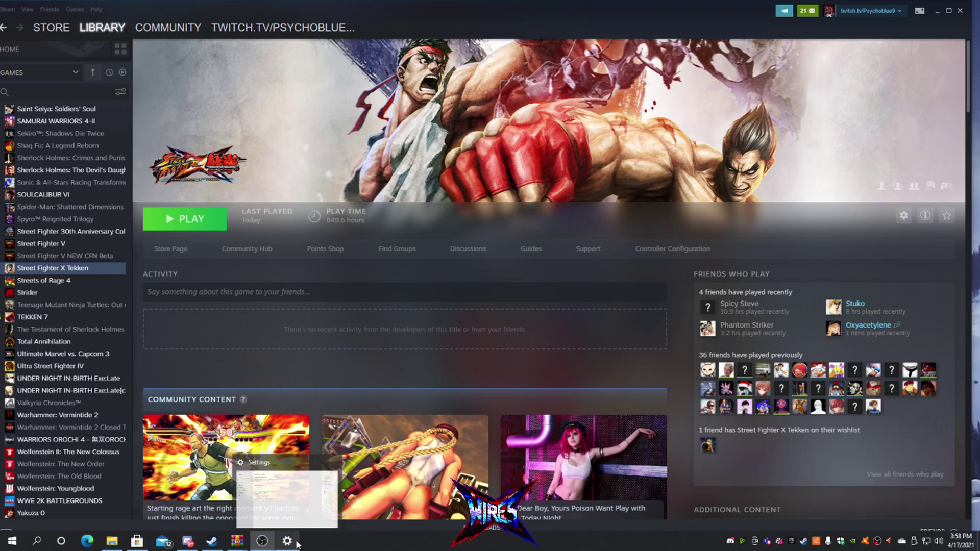
left_click(138, 542)
Search the Store for 'xbox', then get and install the 53.12 MB Xbox app
left_click(906, 29)
type("xbox")
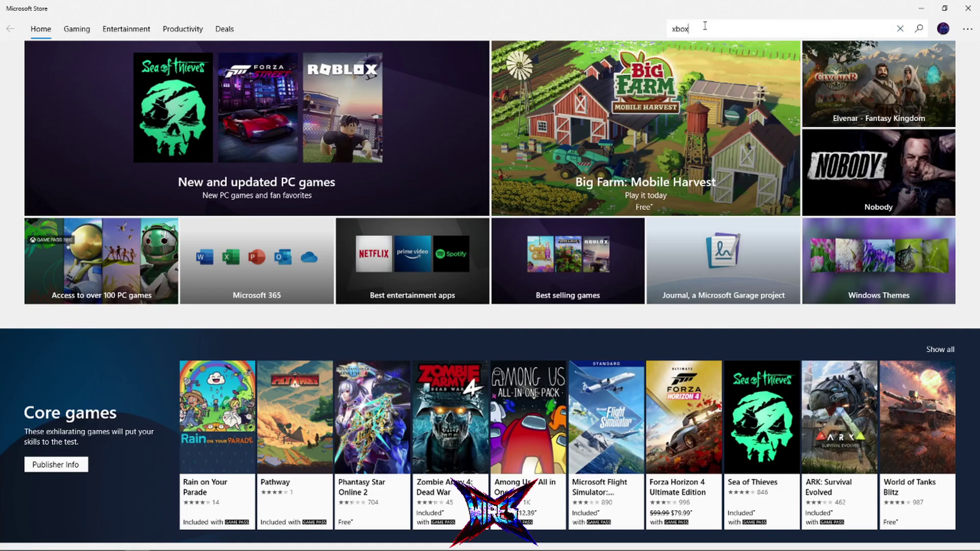
key("Return")
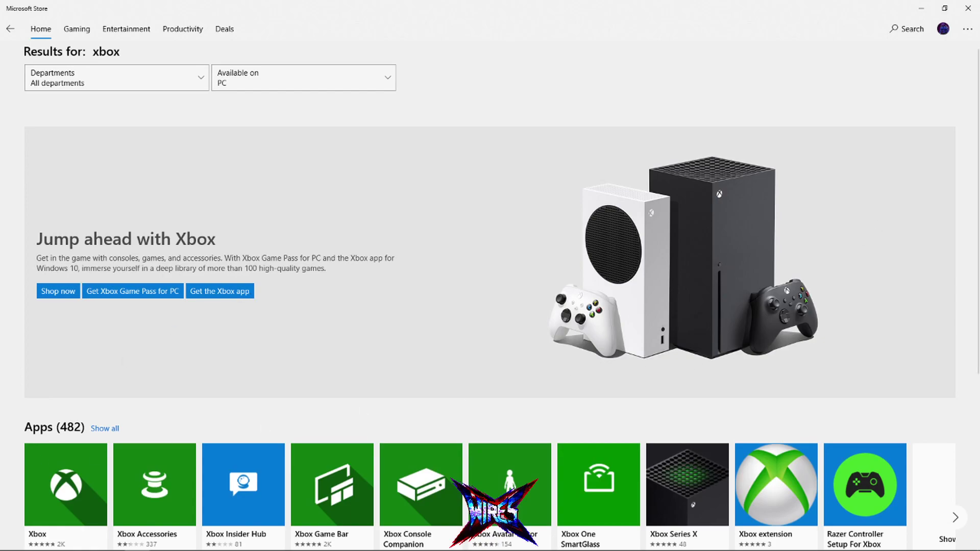
left_click(43, 539)
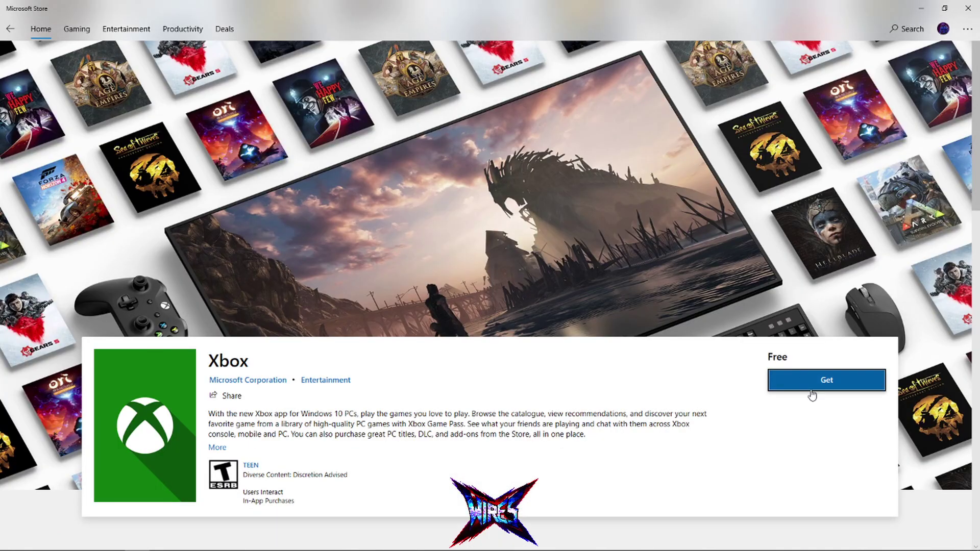
left_click(817, 382)
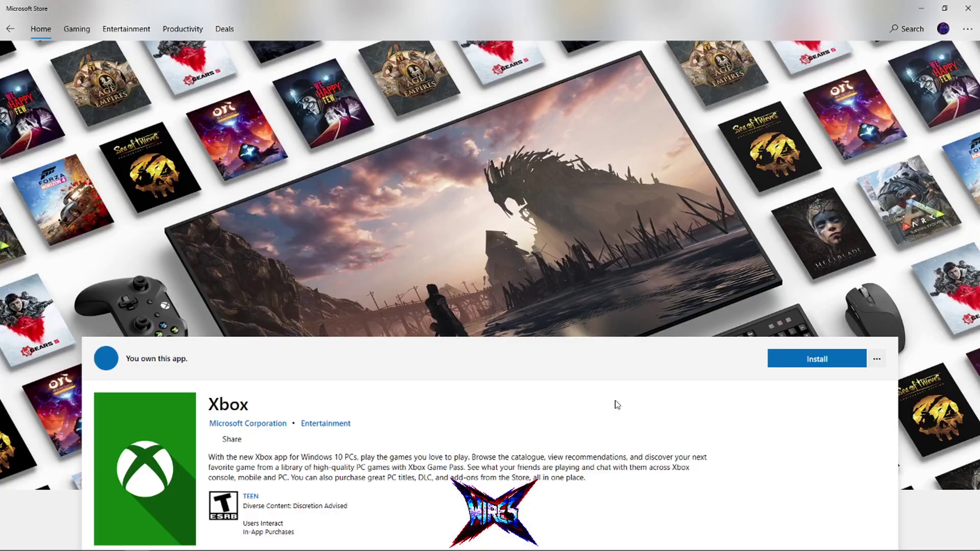
left_click(780, 365)
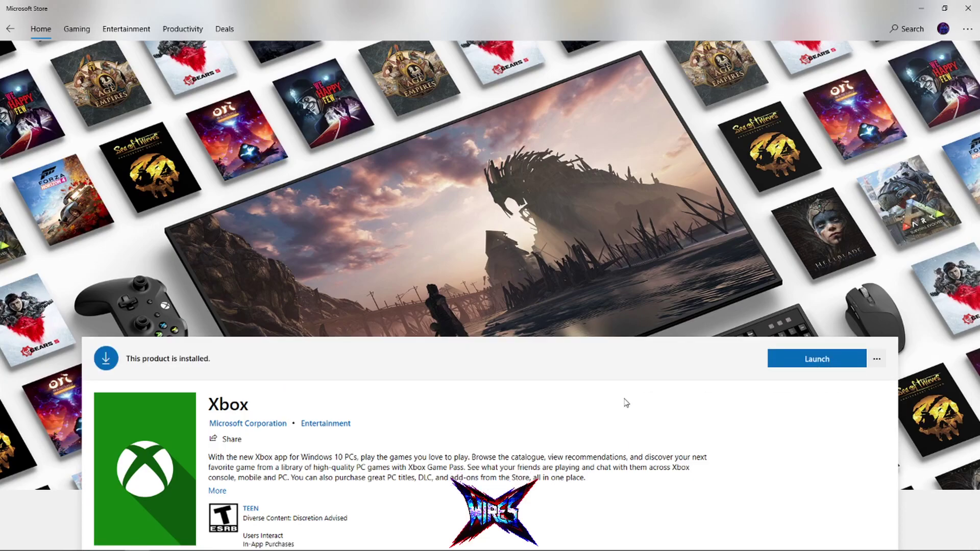
Launch the Xbox app, close the Game Pass promo, and open the account menu
left_click(795, 359)
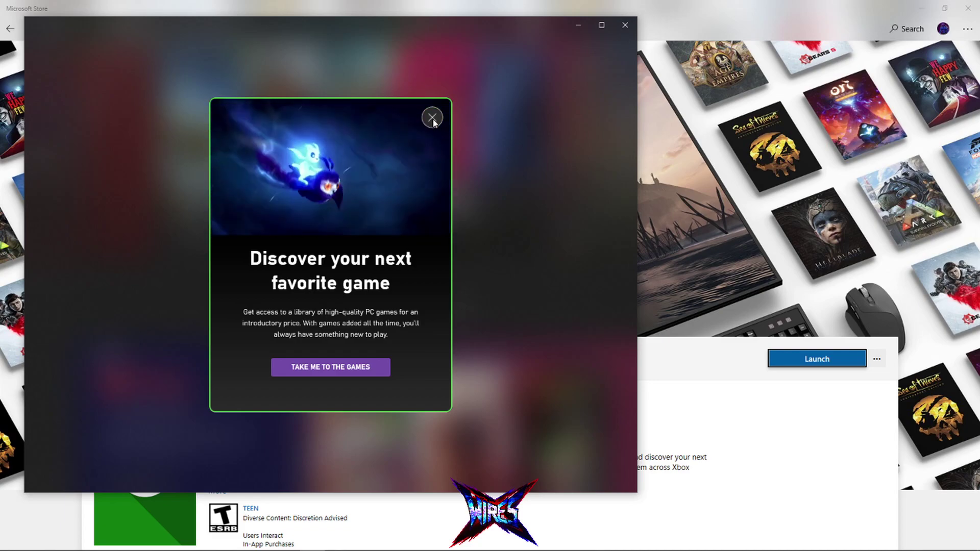
left_click(433, 119)
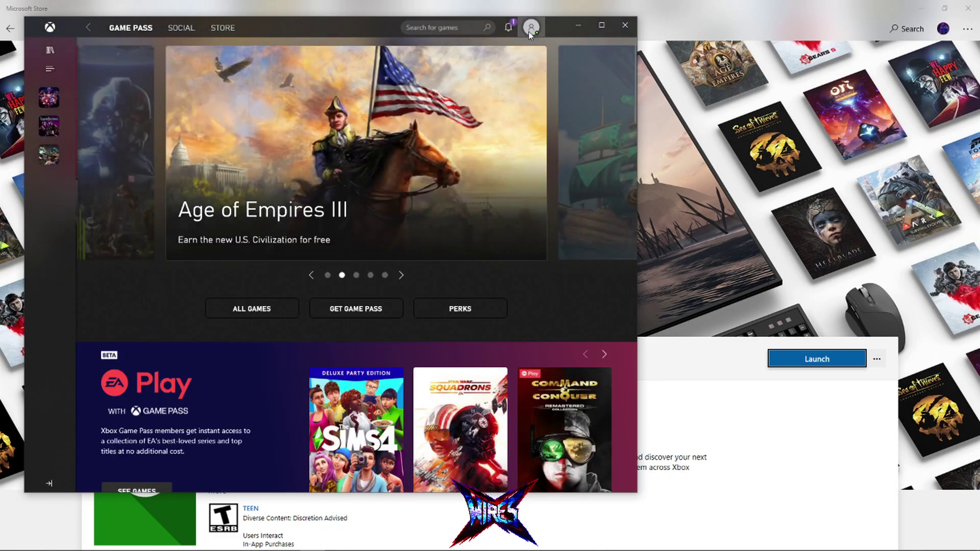
left_click(531, 29)
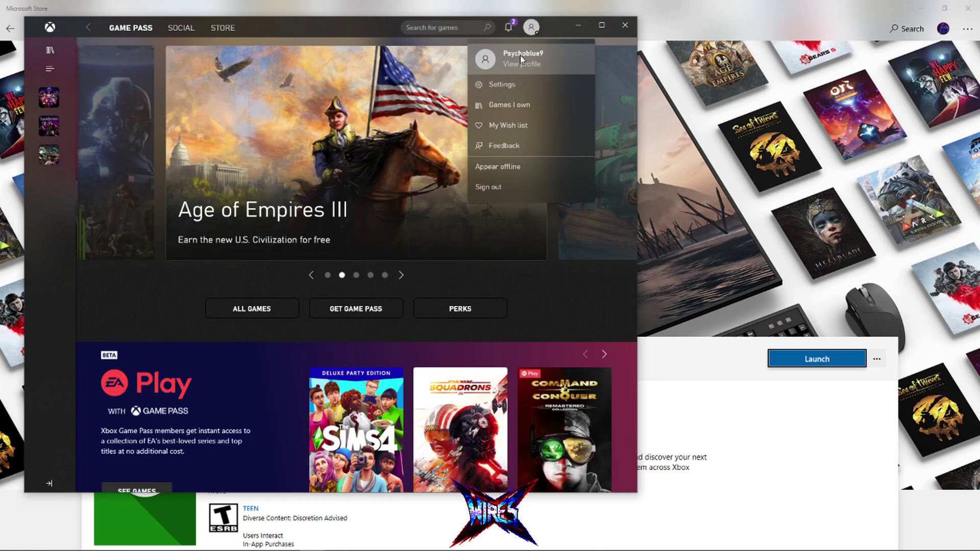
Sign out of the Xbox app, then sign back in with the existing account via LET'S PLAY
left_click(508, 188)
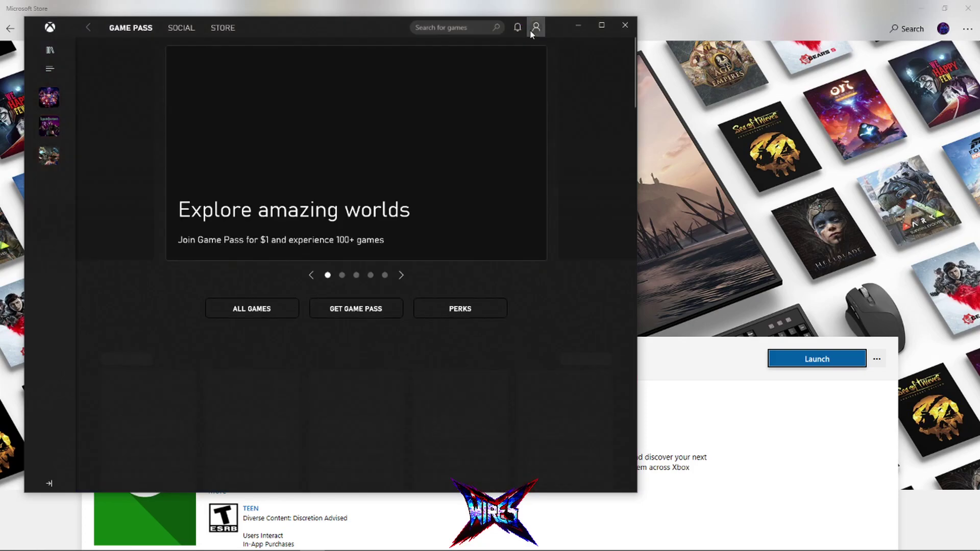
left_click(531, 29)
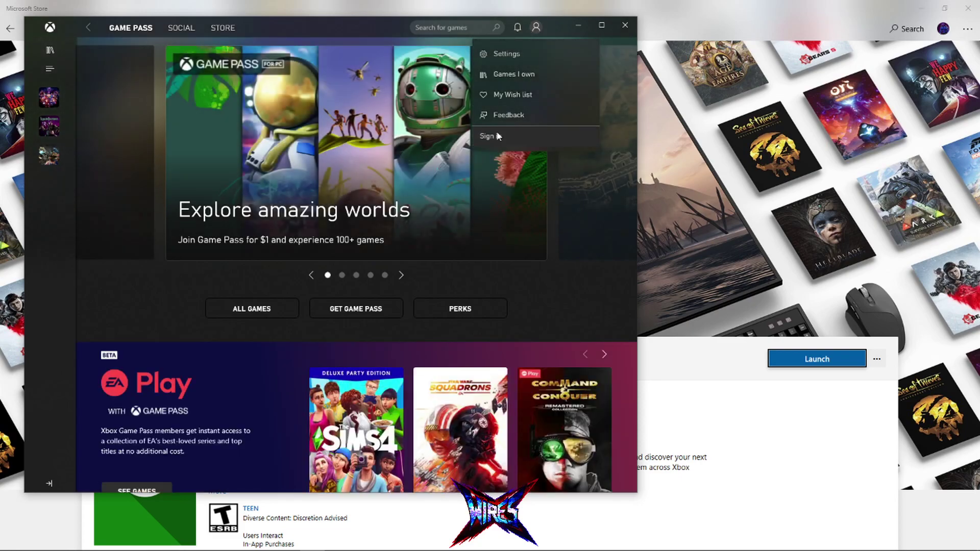
left_click(496, 131)
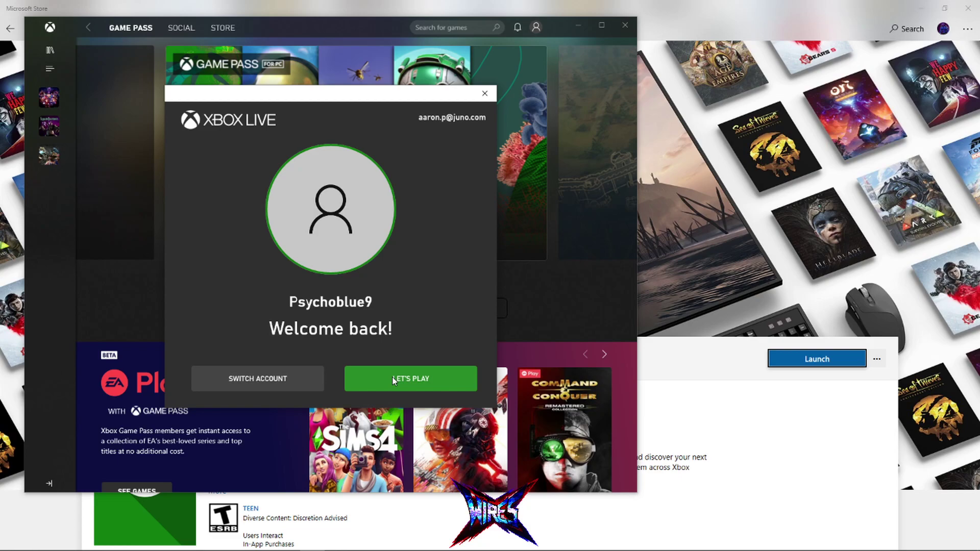
left_click(394, 380)
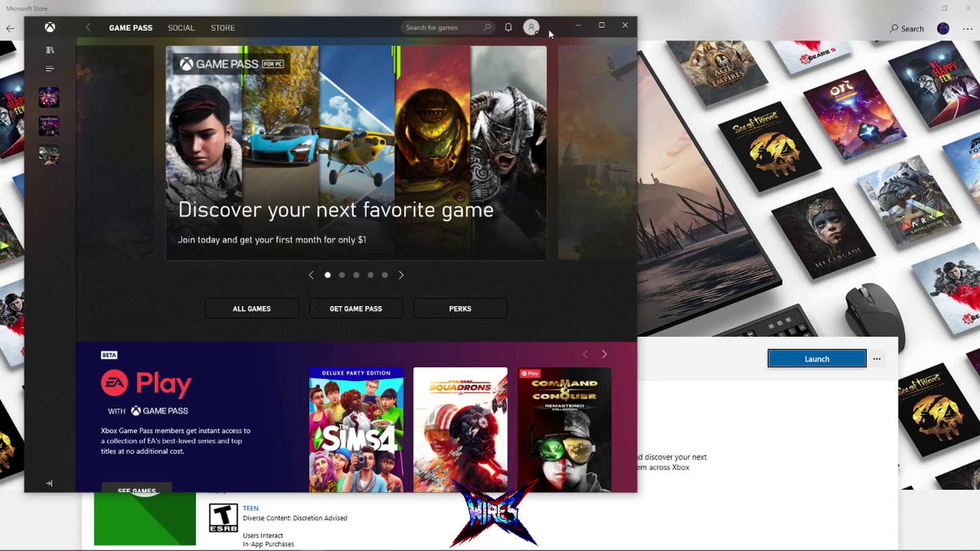
Launch Street Fighter X Tekken from the Steam tray icon's recent games list
mouse_move(212, 548)
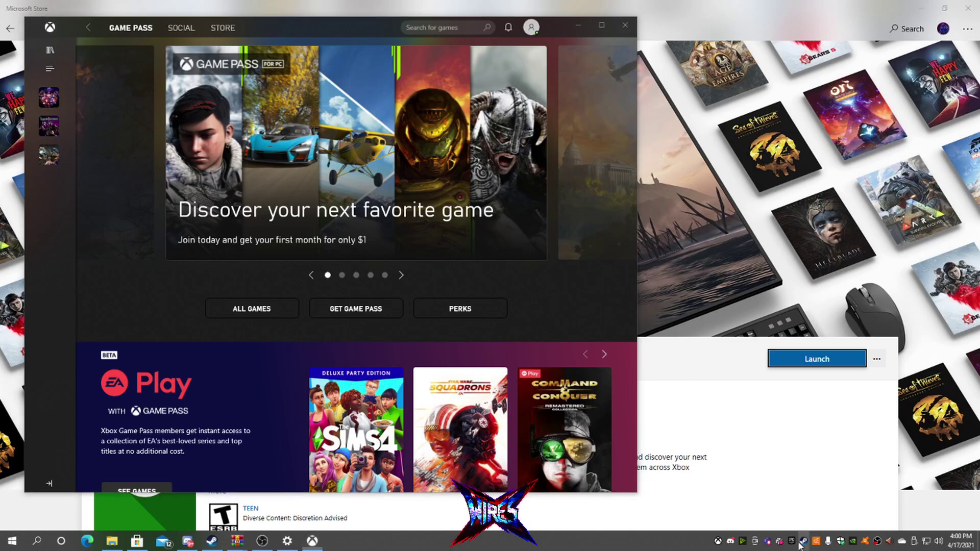
right_click(803, 541)
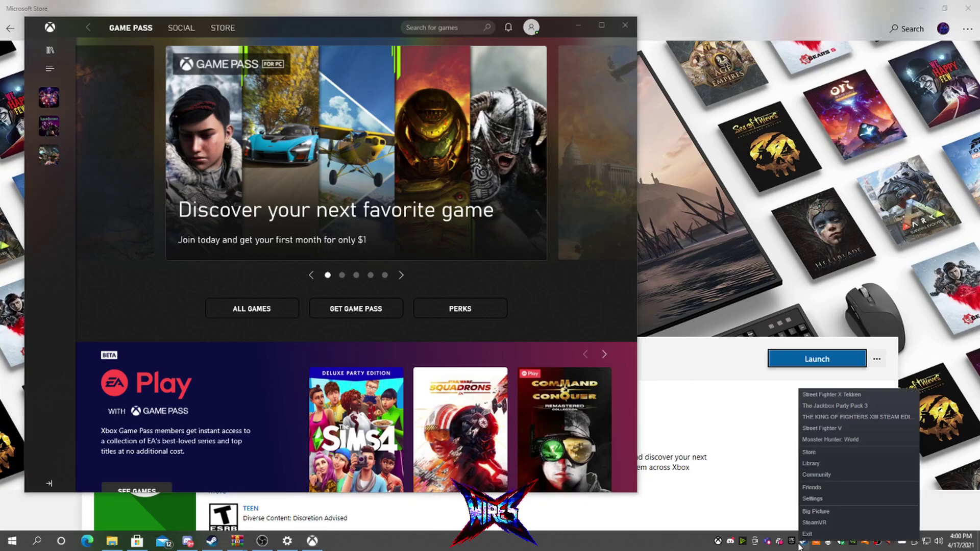
left_click(829, 394)
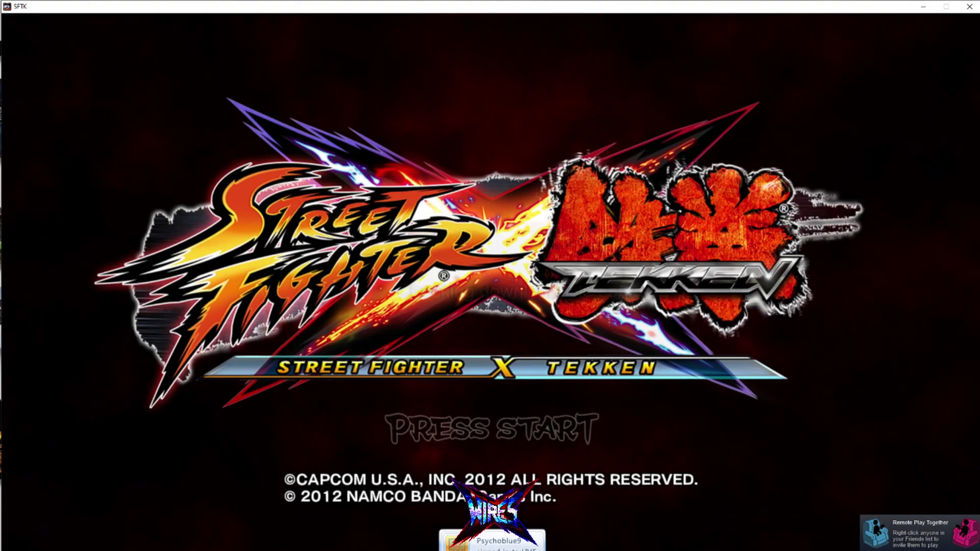
Get past the PRESS START title screen to the Street Fighter X Tekken main menu
key("Return")
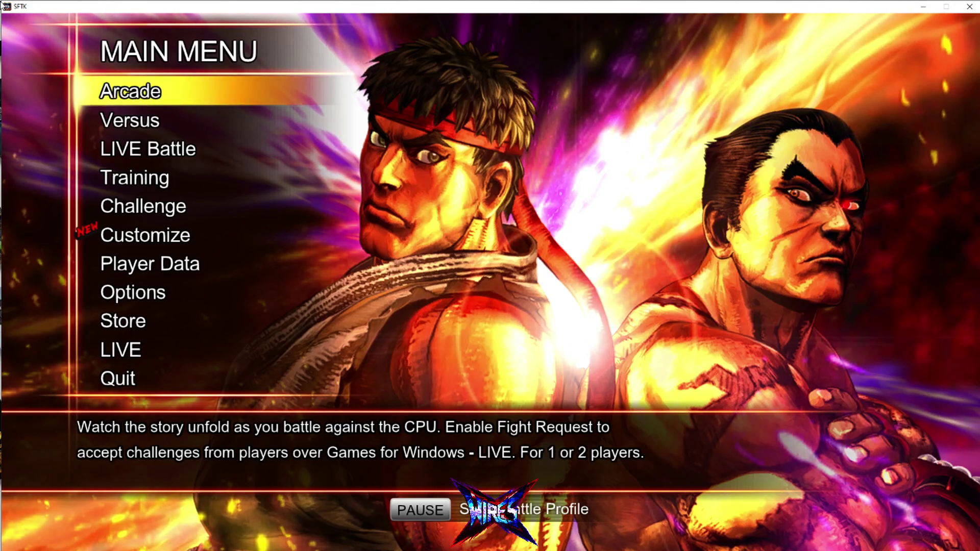
Show the battle profile with 2145 BP, then enter LIVE Battle from the main menu
key("Pause")
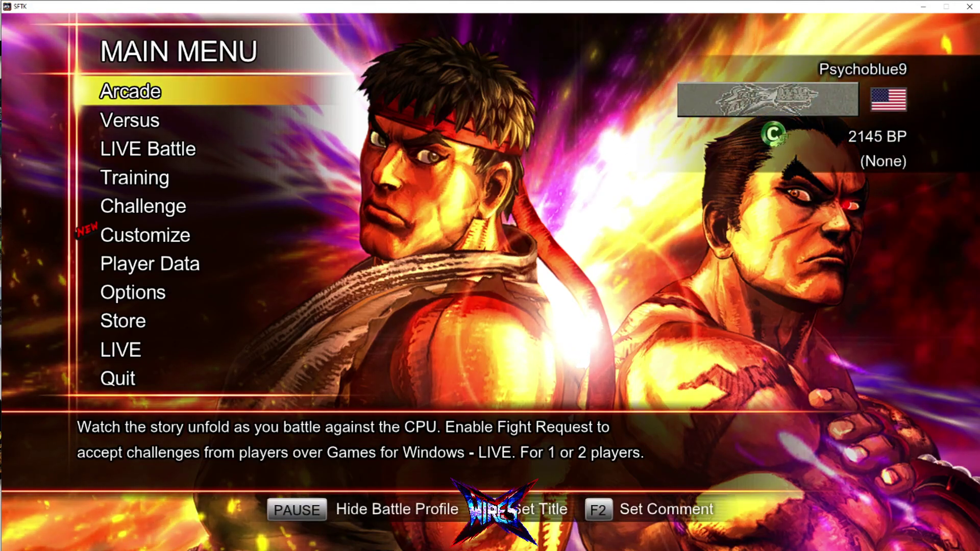
key("Down")
key("Up")
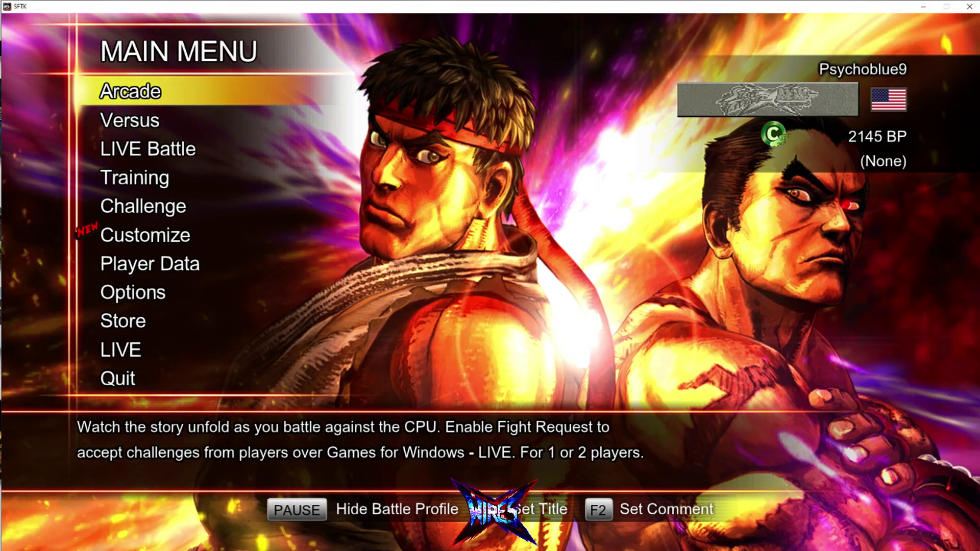
key("Down")
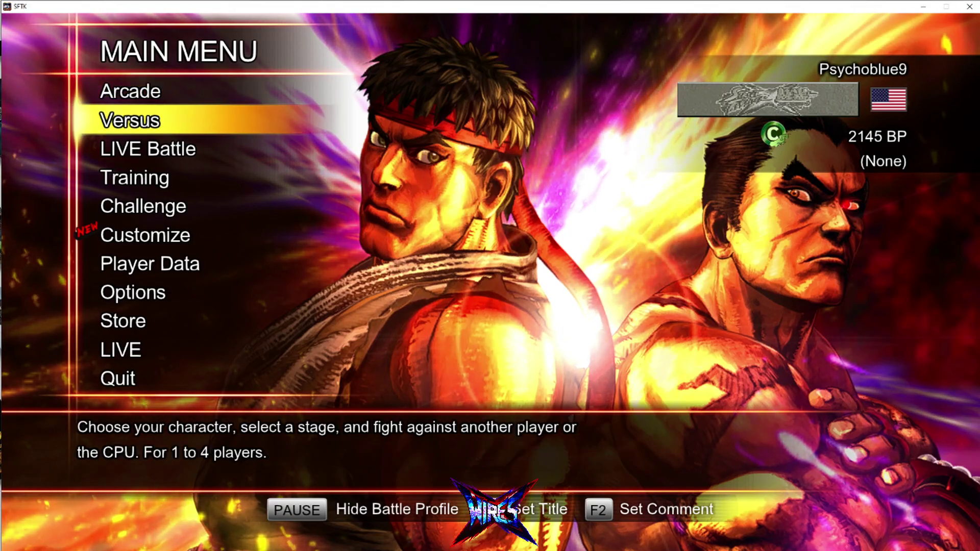
key("Down")
key("Down")
key("Up")
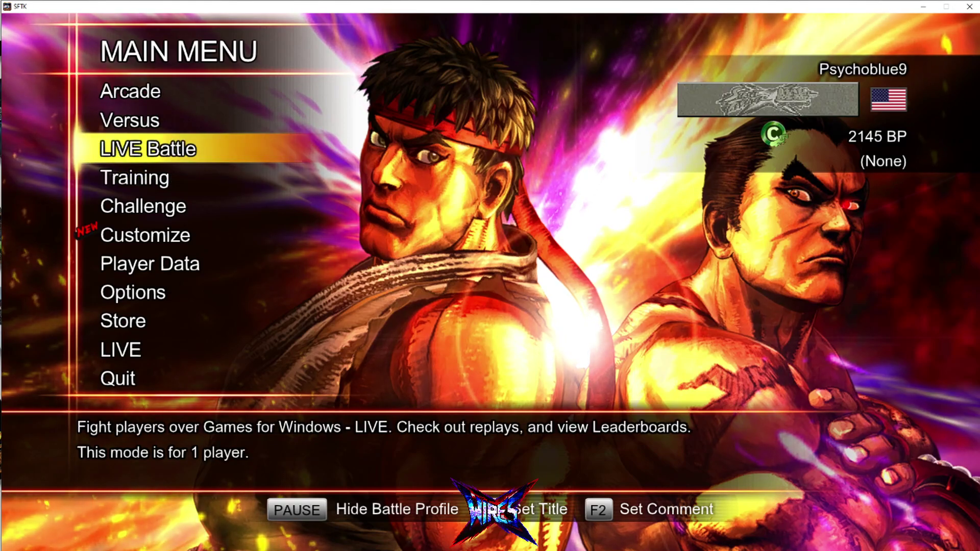
key("Return")
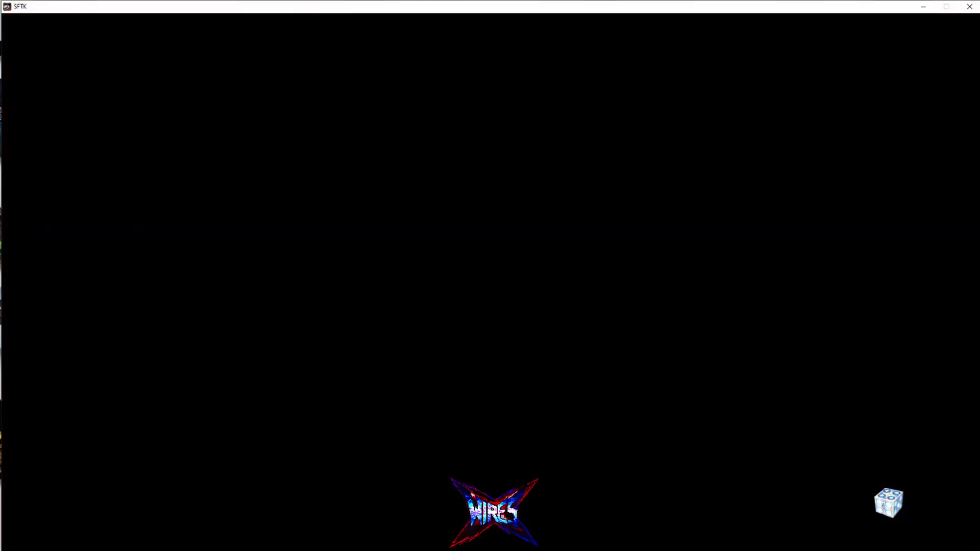
Enter the Replay Channel, browse past Character Channel and New Replays, then play an Elite Channel replay
key("Down")
key("Return")
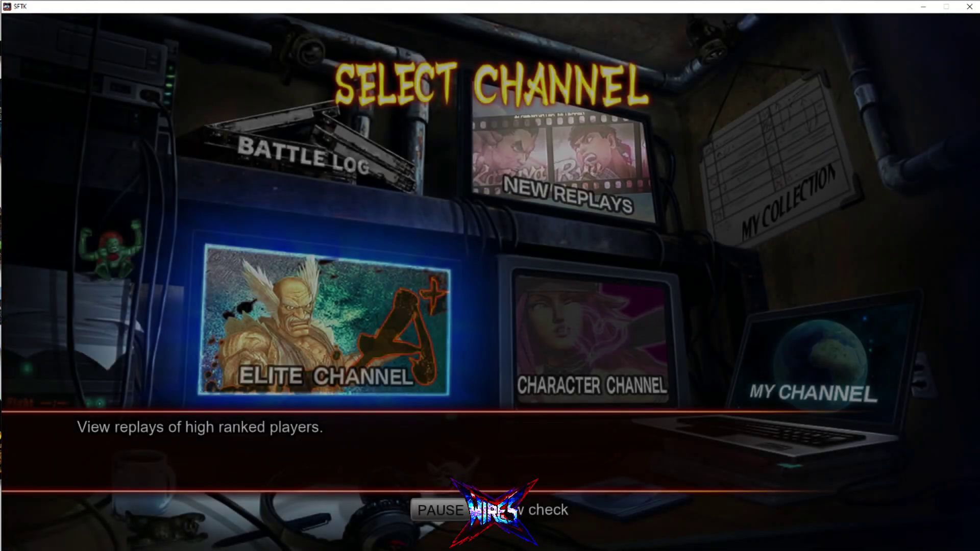
key("Right")
key("Up")
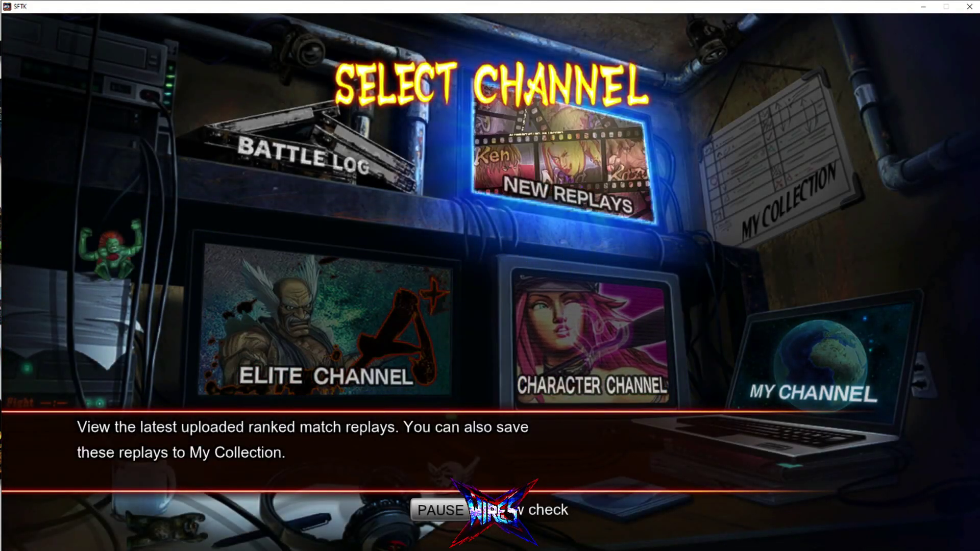
key("Down")
key("Left")
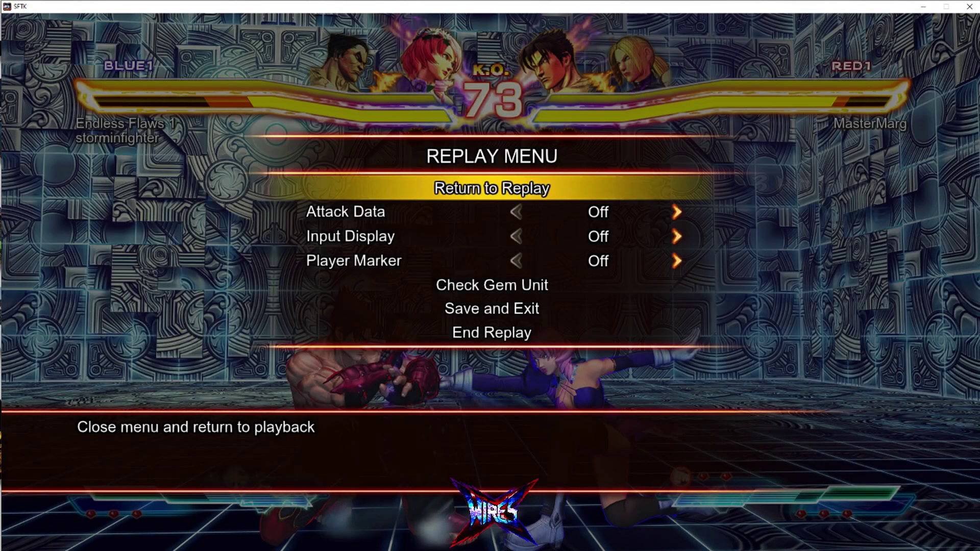
Choose End Replay in the Replay Menu and answer Yes to stop the Elite Channel replay
key("Up")
key("Return")
key("Up")
key("Return")
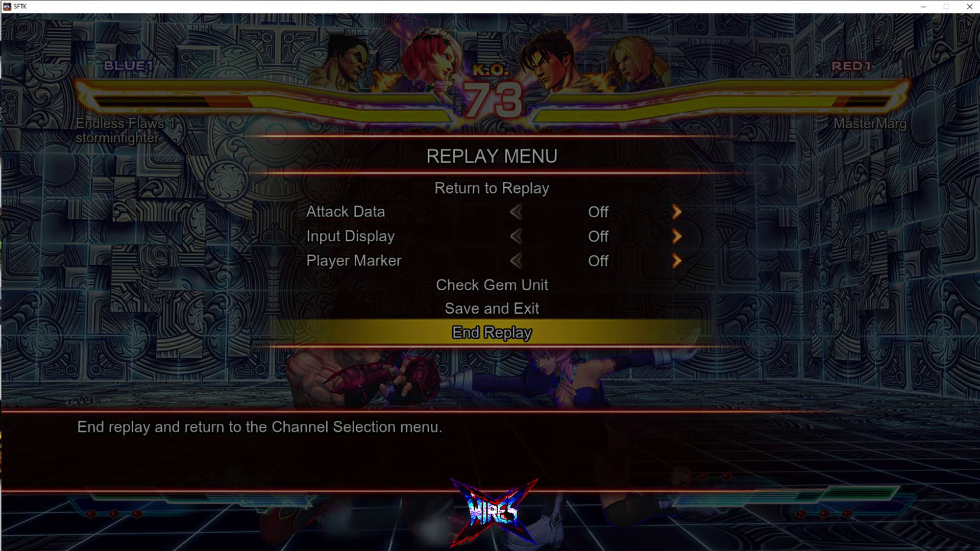